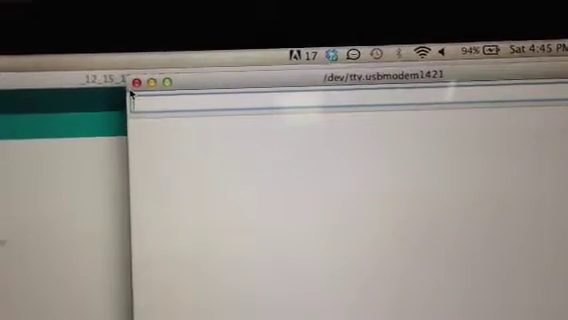
Close the empty Serial Monitor to return to the voodooCode sketch window.
{"action": "left_click", "coordinate": [145, 74]}
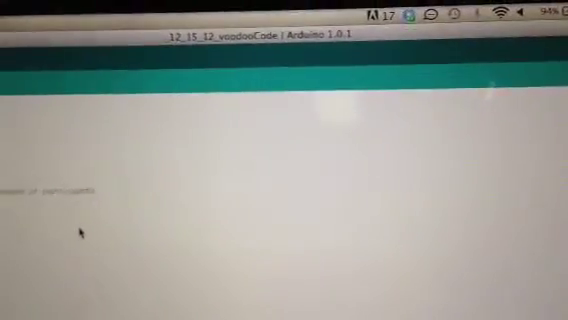